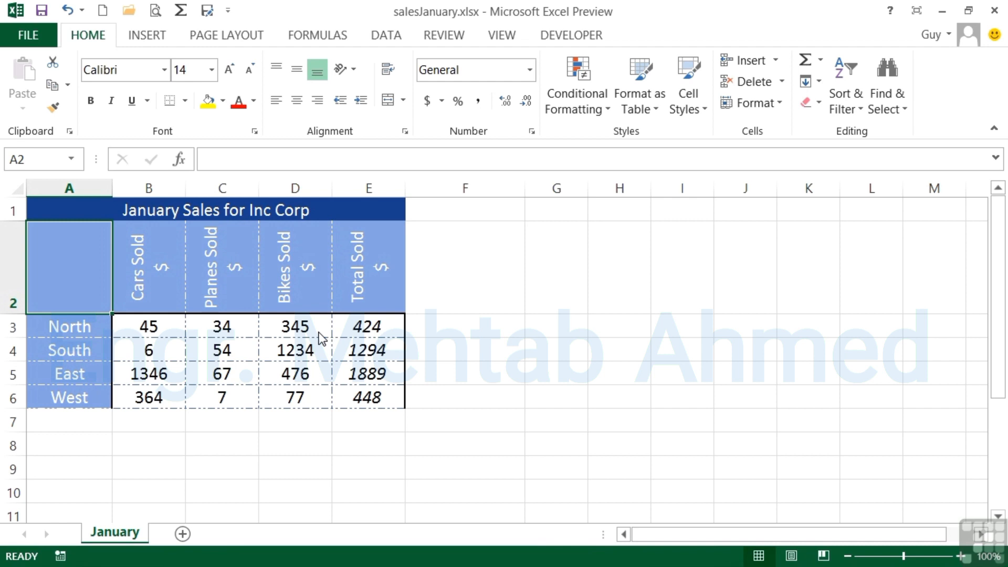
Start formatting the January sales data as a table with the dark orange style that has a black header
click(99, 204)
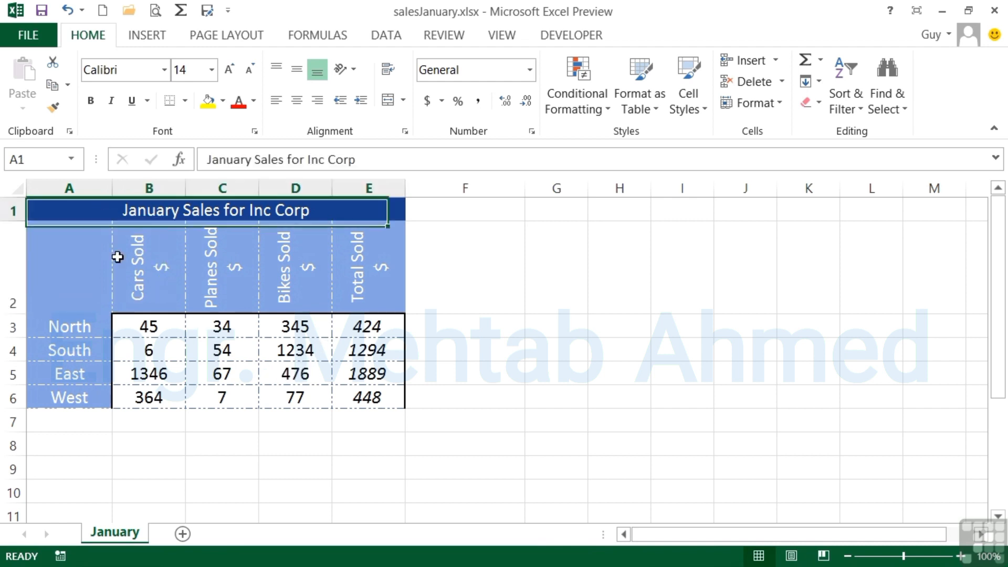
drag(118, 257, 361, 391)
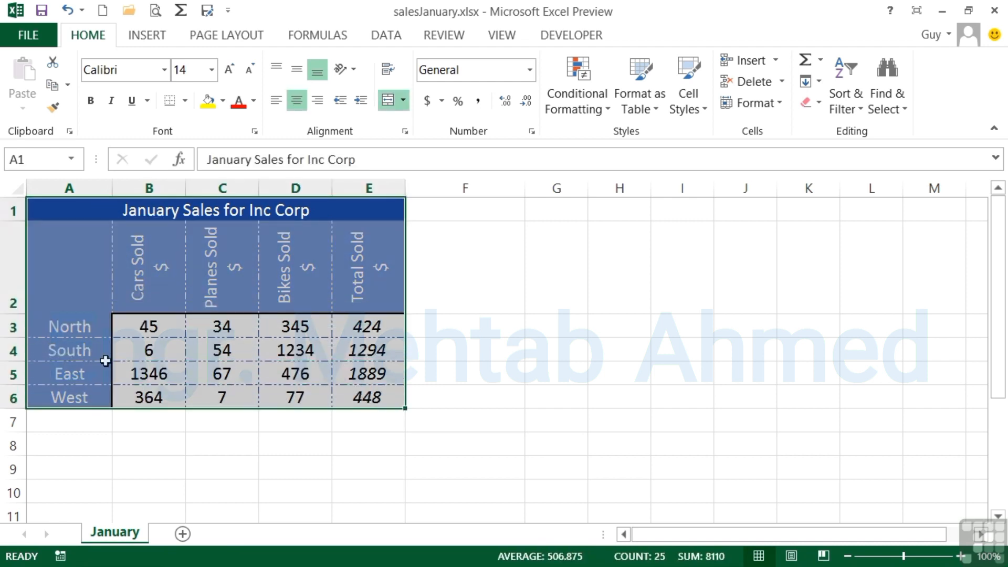
click(144, 329)
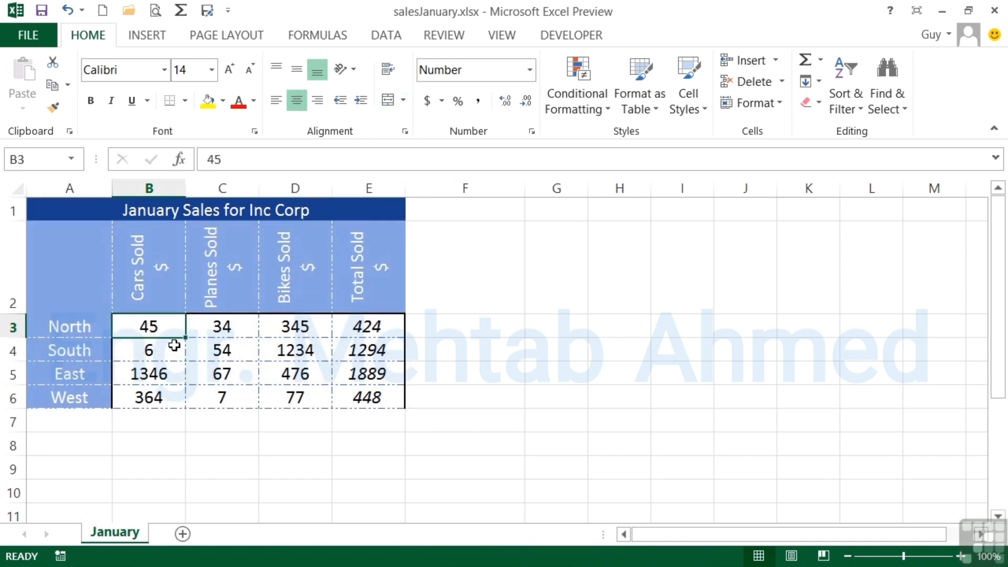
click(653, 108)
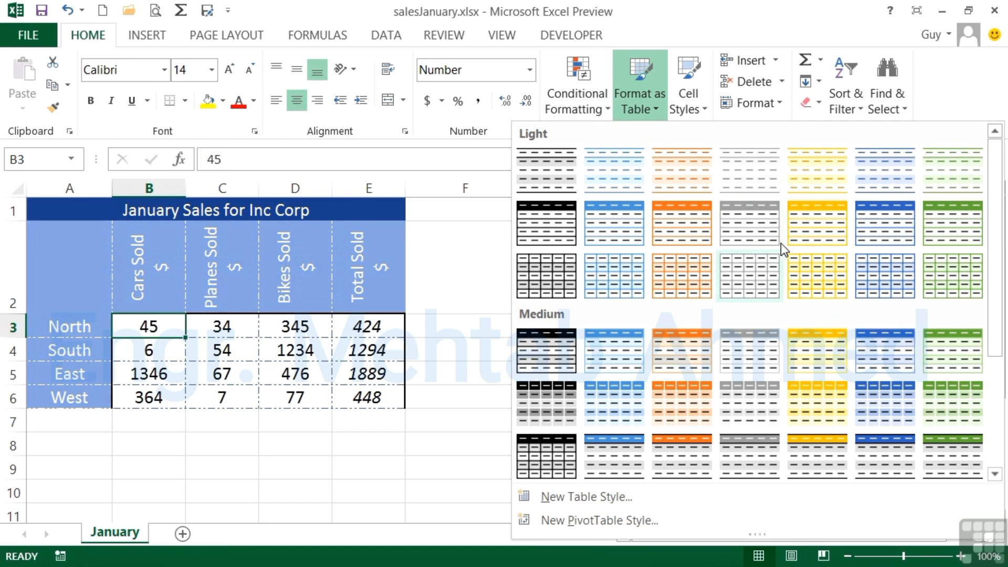
drag(997, 316, 996, 437)
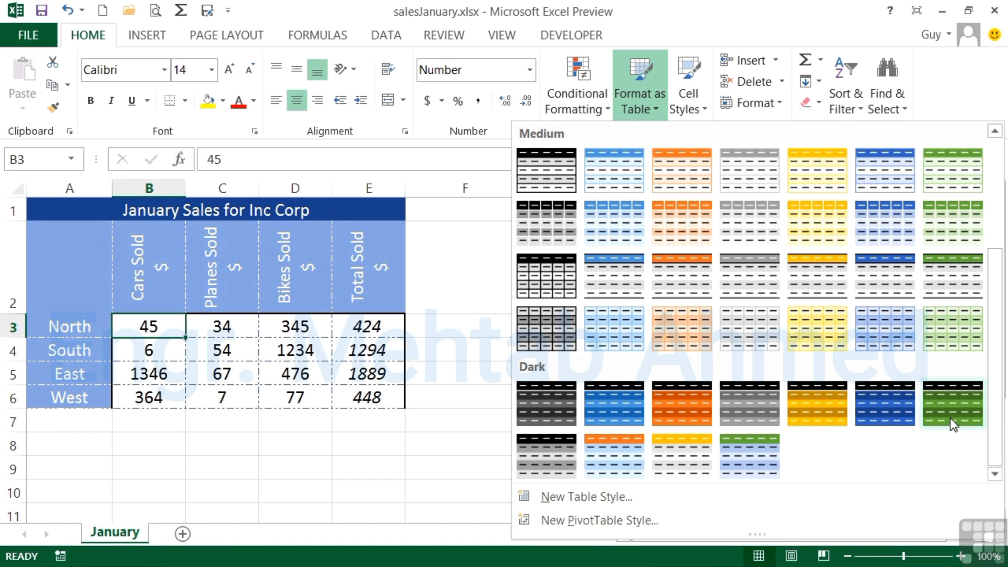
click(688, 408)
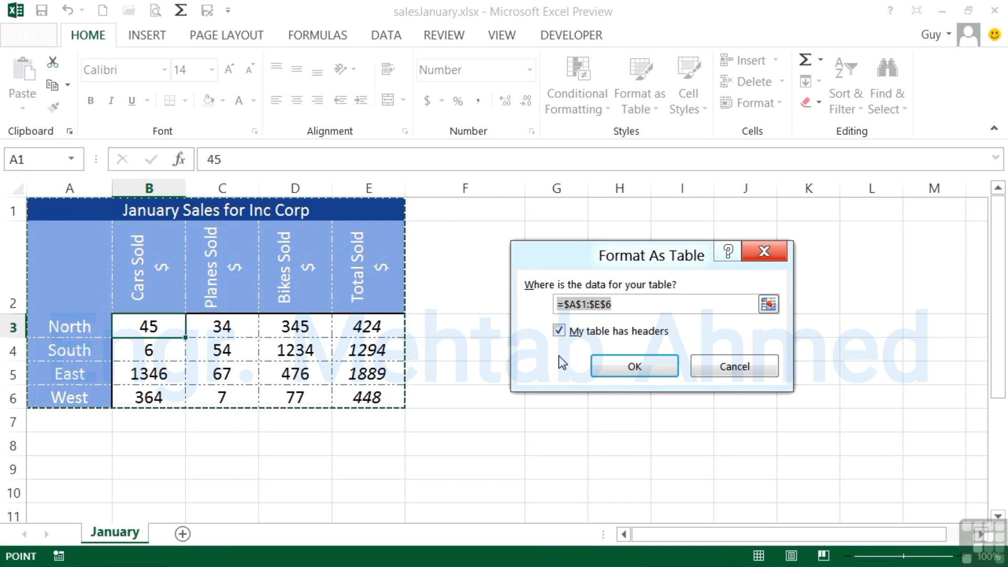
Reselect $A$1:$E$6 as the table's data range and create the table with headers enabled
click(770, 305)
drag(85, 216, 119, 277)
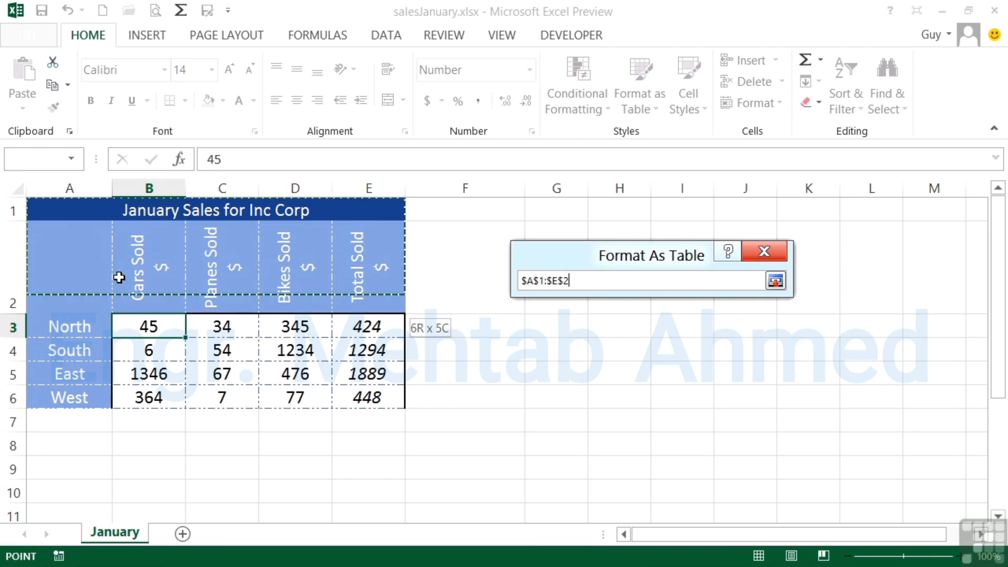
drag(345, 398, 353, 397)
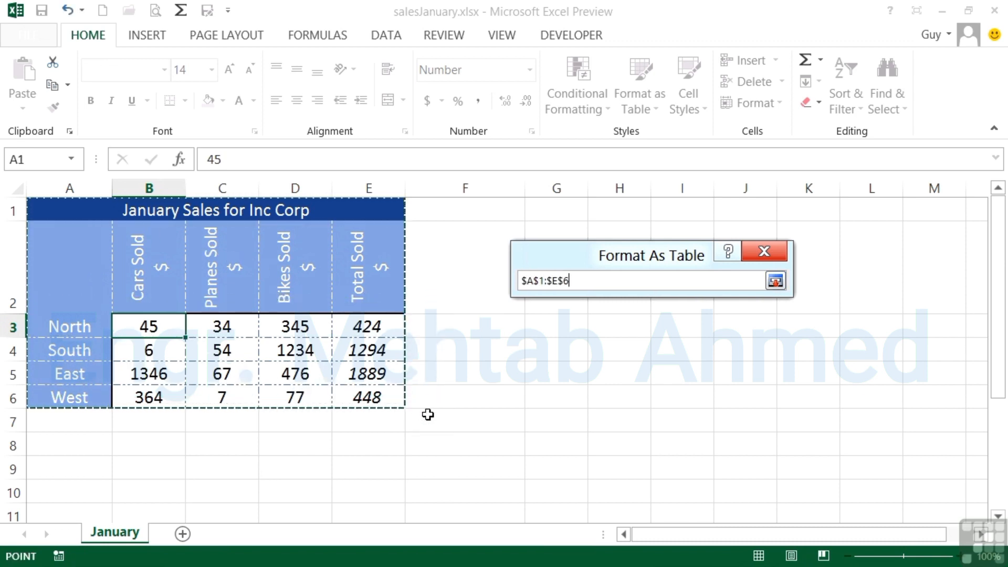
click(776, 281)
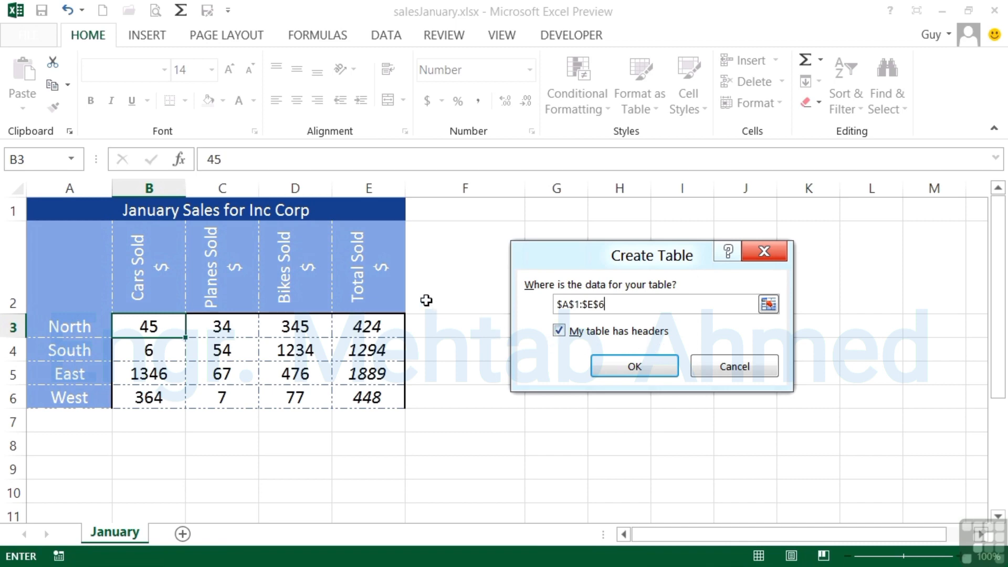
click(635, 365)
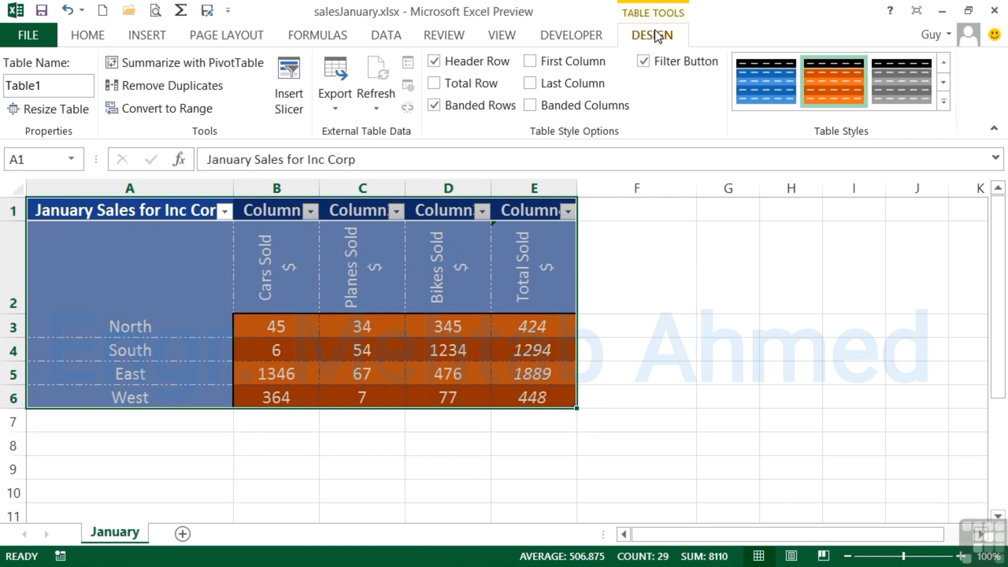
click(740, 330)
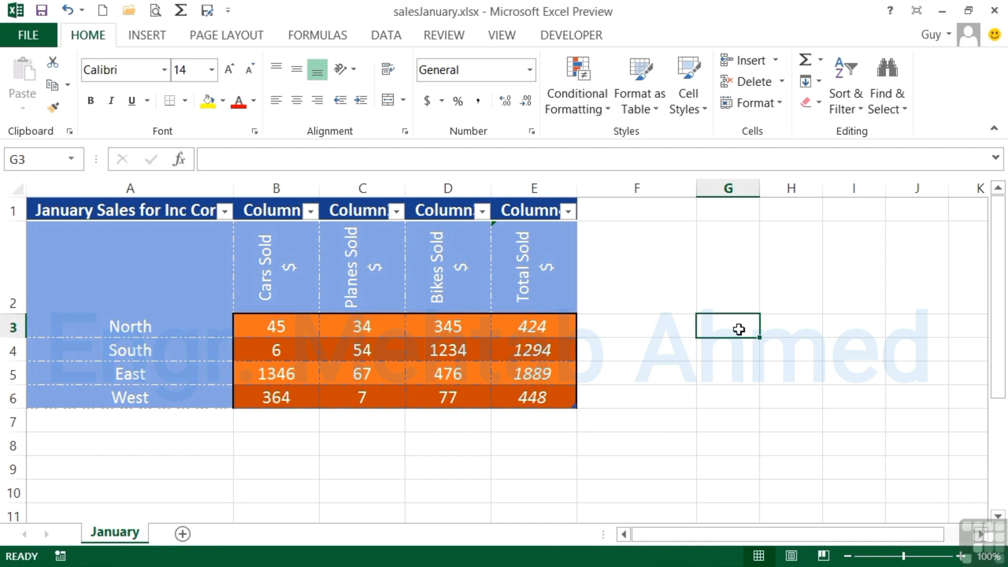
Add a total row to the January table and clear the default formula in its Total Sold cell, E7
click(392, 323)
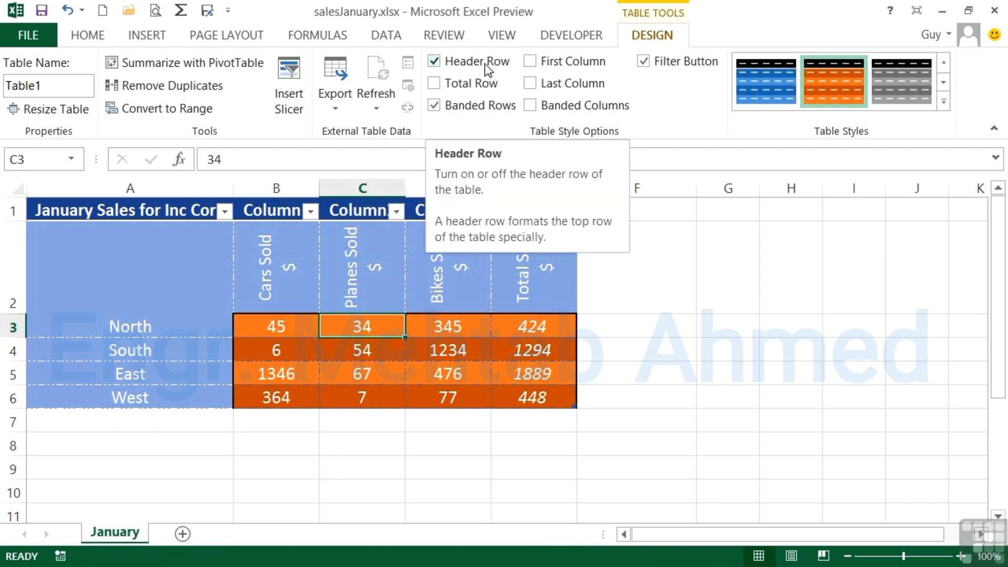
click(434, 85)
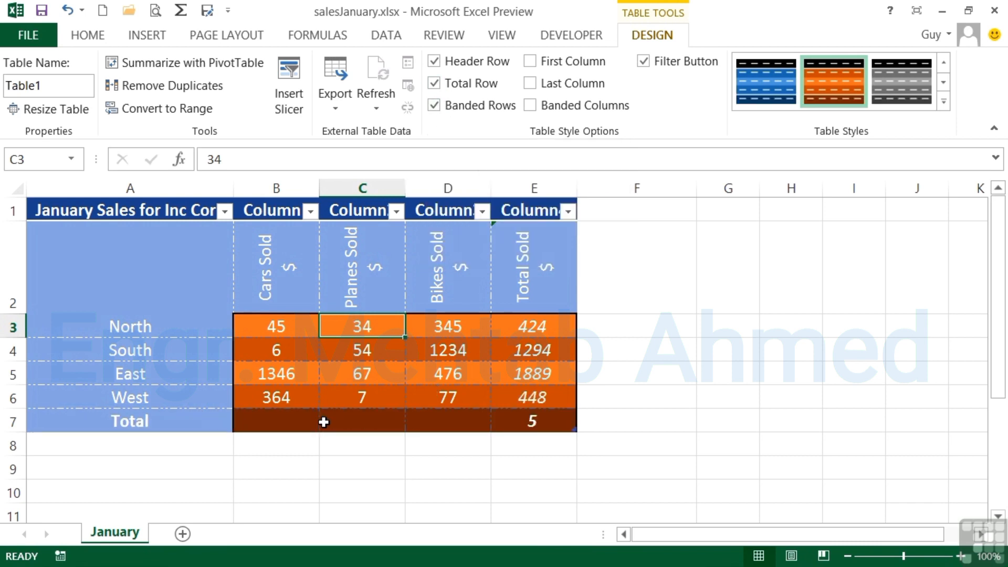
click(529, 420)
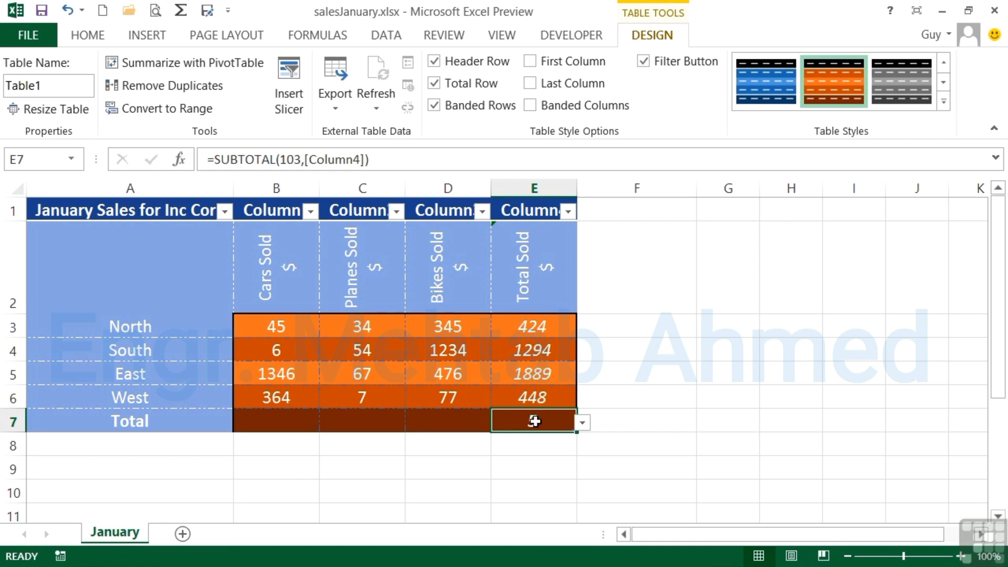
key(Delete)
Sum B3:B6 in the Cars Sold total cell B7 and fill the formula across to E7
click(281, 416)
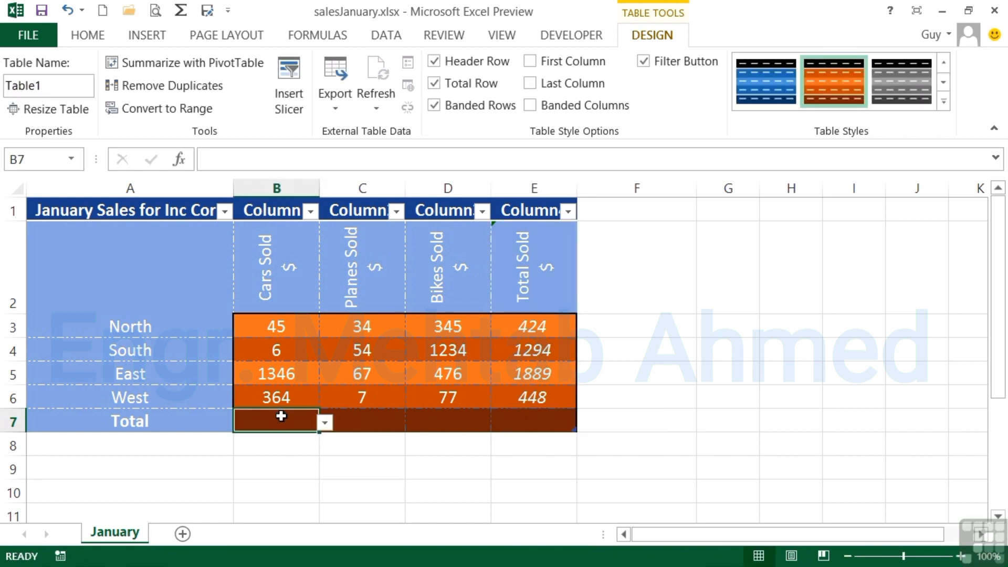
text(=sum()
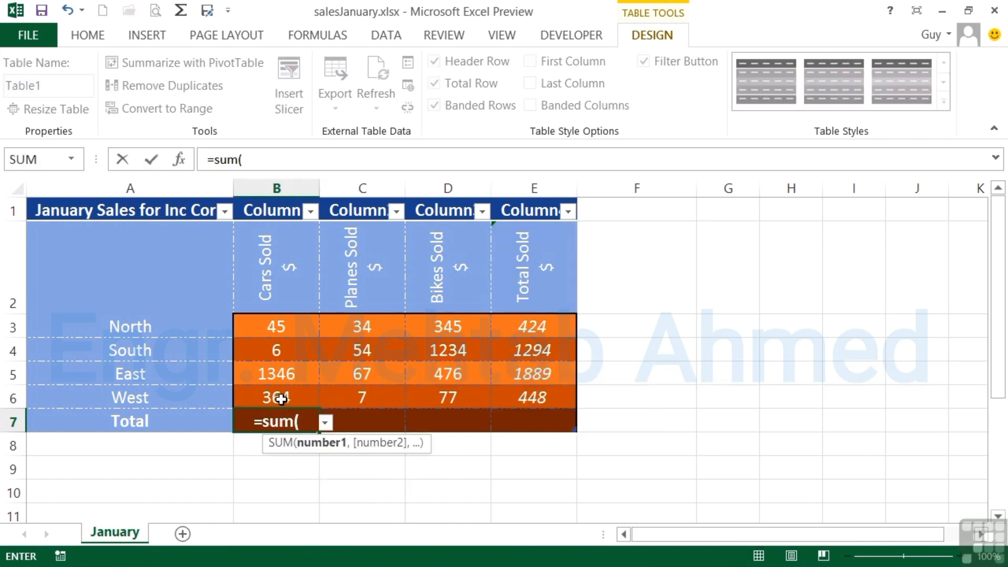
drag(284, 324, 284, 394)
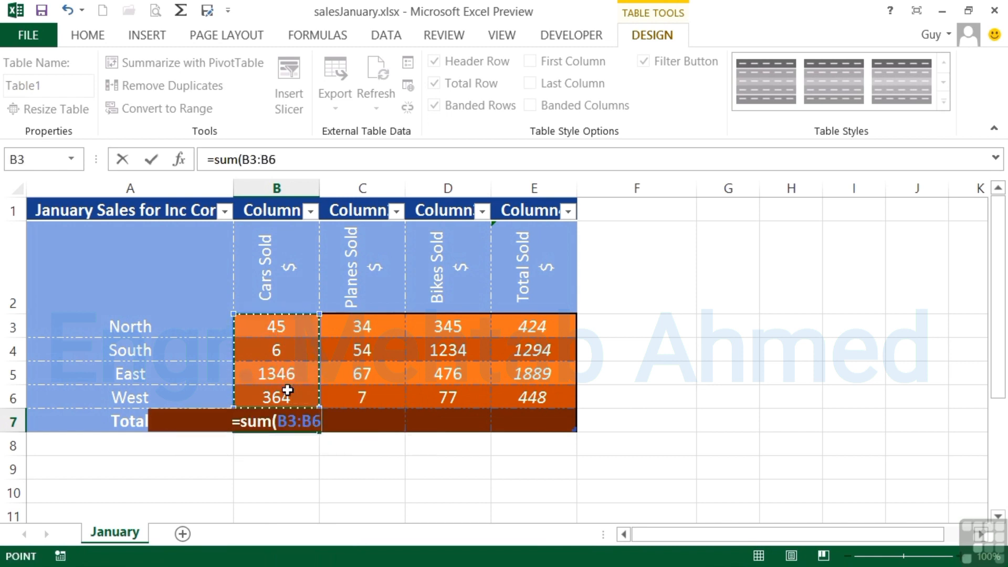
key(Return)
click(305, 420)
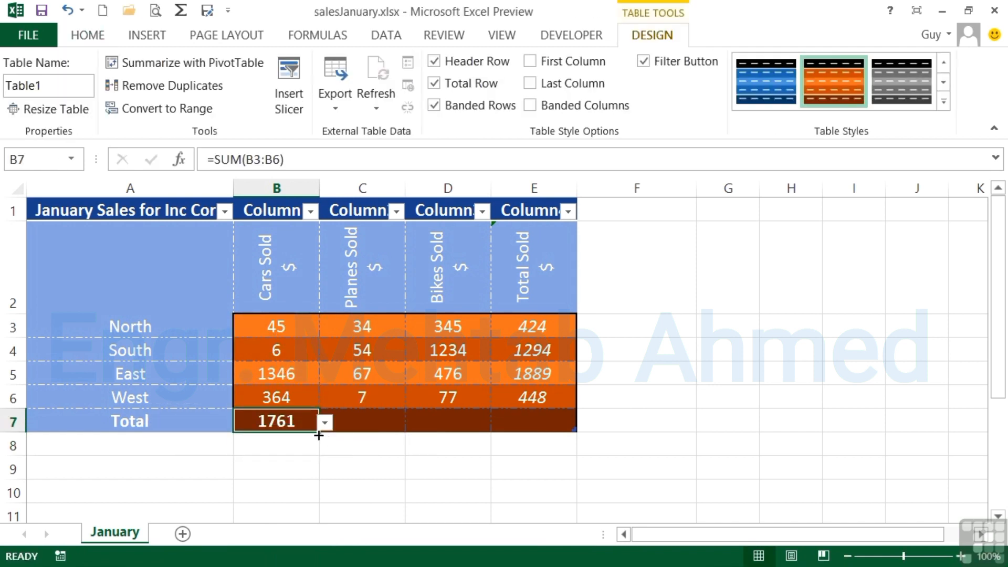
drag(319, 435, 549, 429)
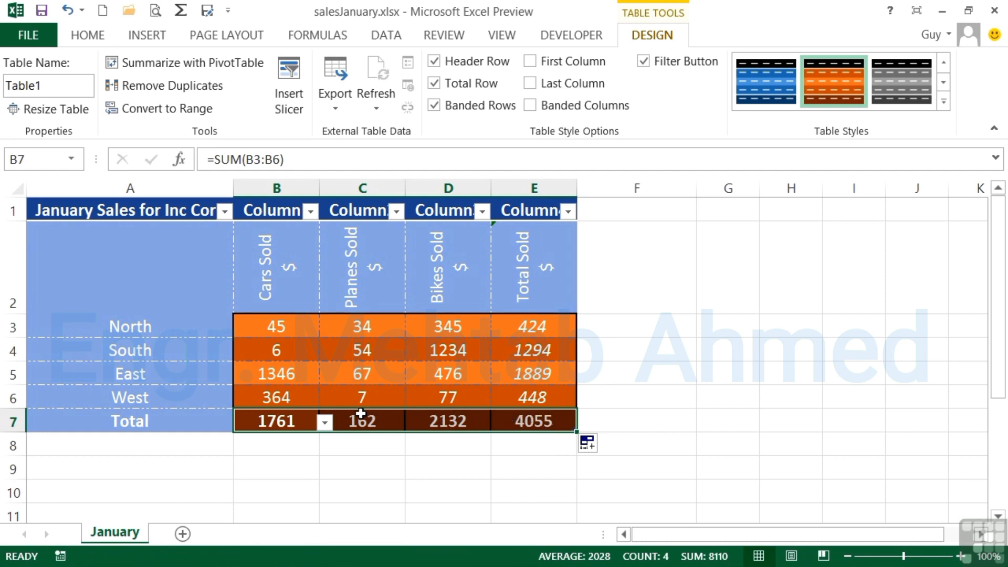
Apply special first-column formatting to the January table
click(226, 422)
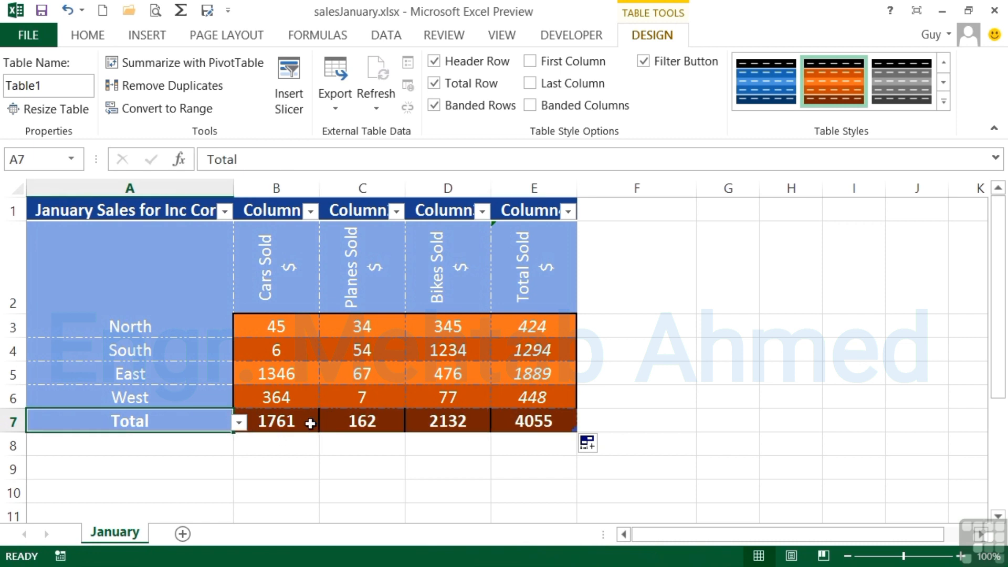
click(533, 62)
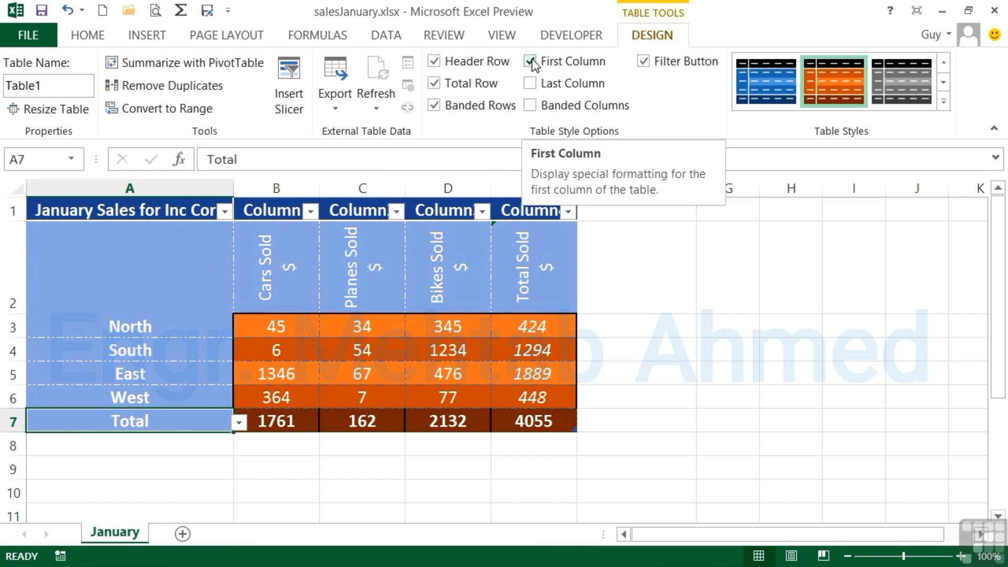
Try last-column formatting and banded columns on the January table, turning each option back off
click(530, 83)
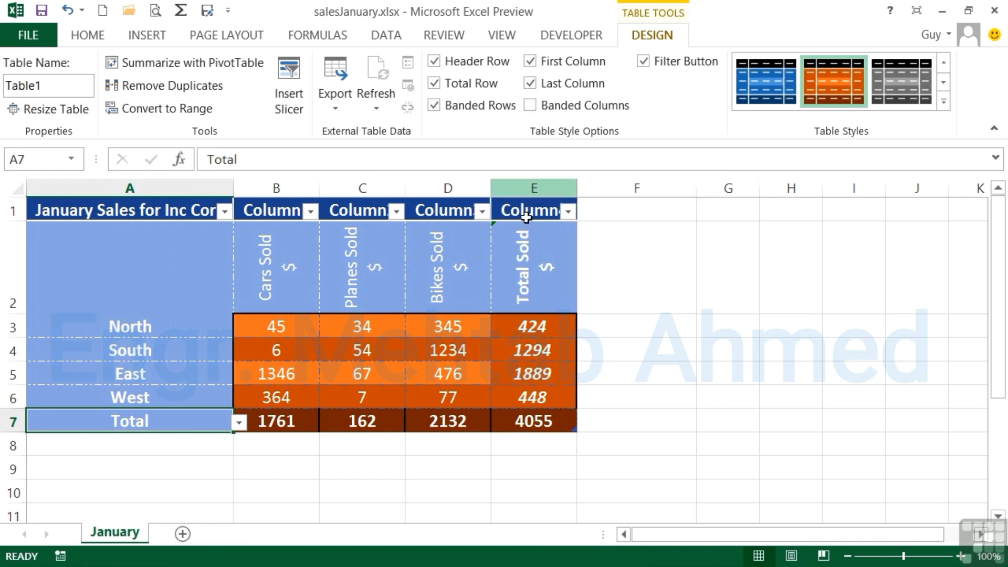
click(532, 85)
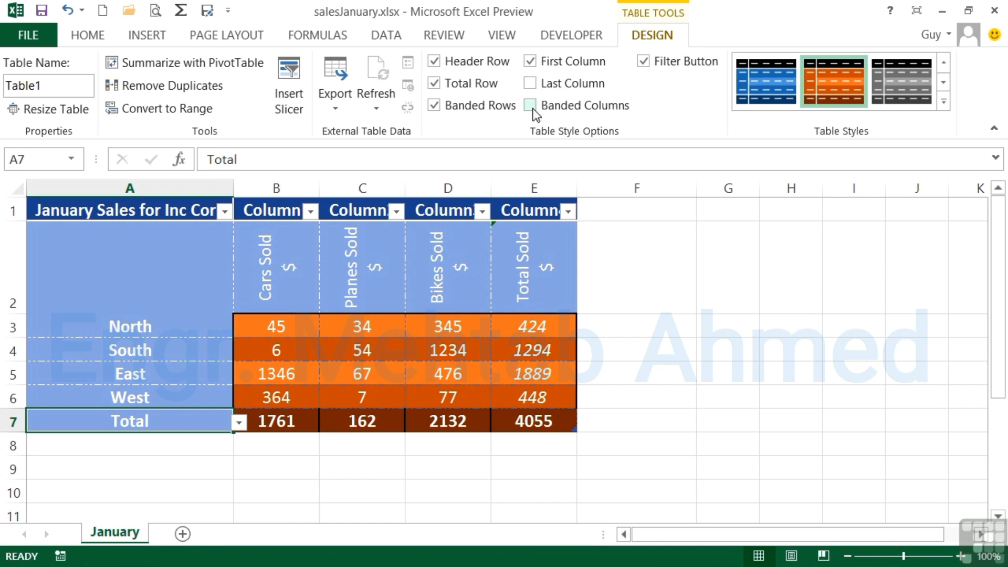
click(531, 107)
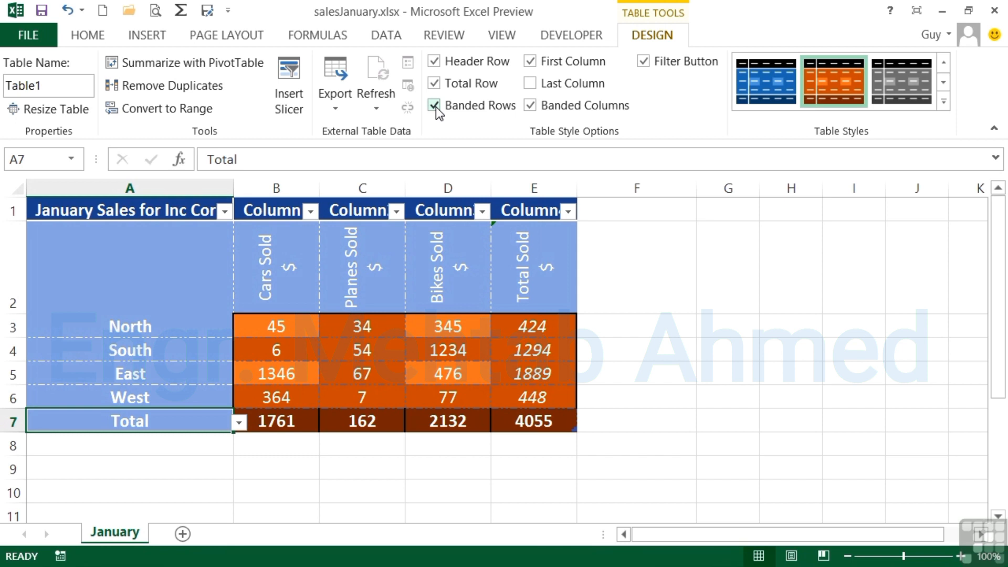
click(531, 106)
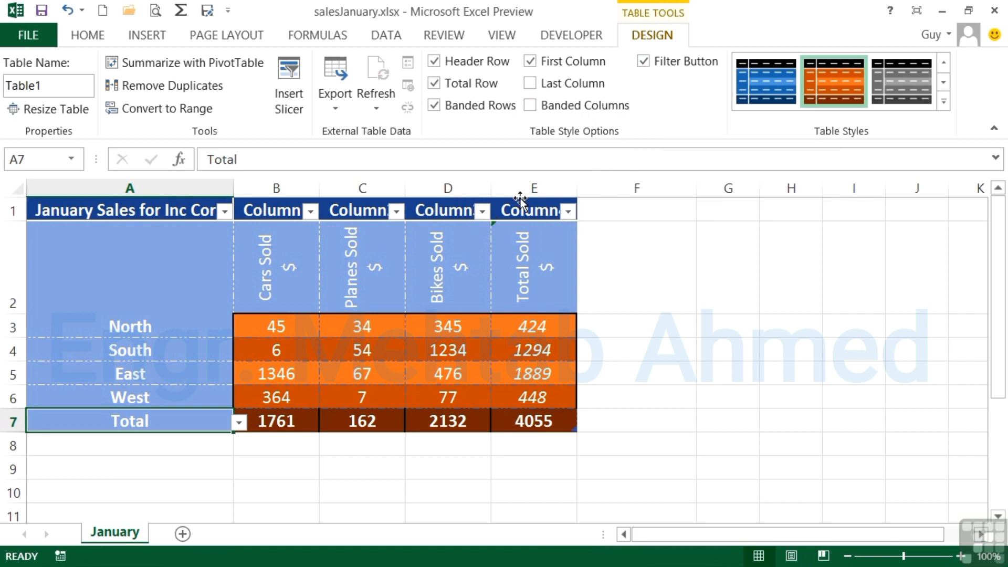
Hide the filter buttons in the January table's header row
click(644, 61)
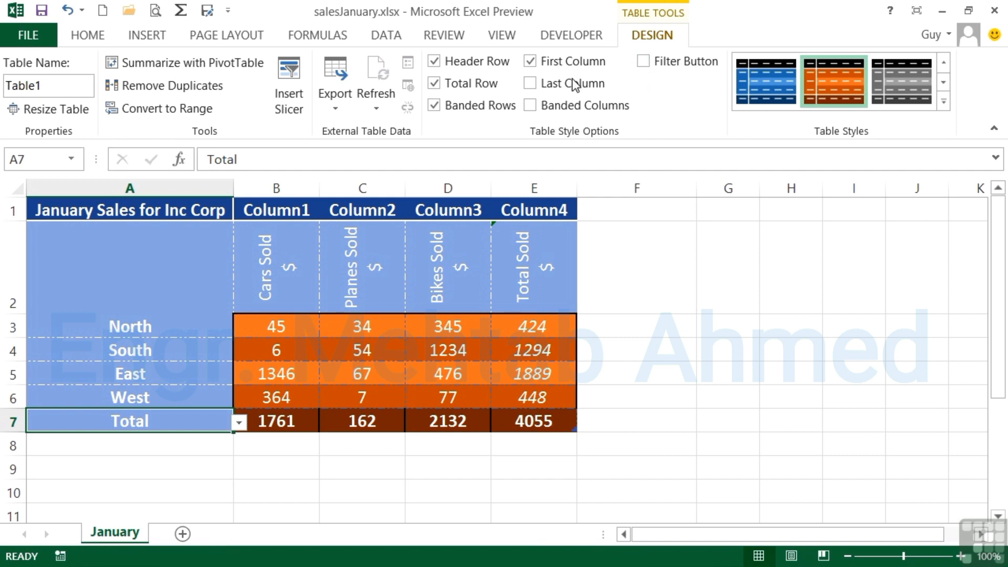
click(289, 285)
click(373, 292)
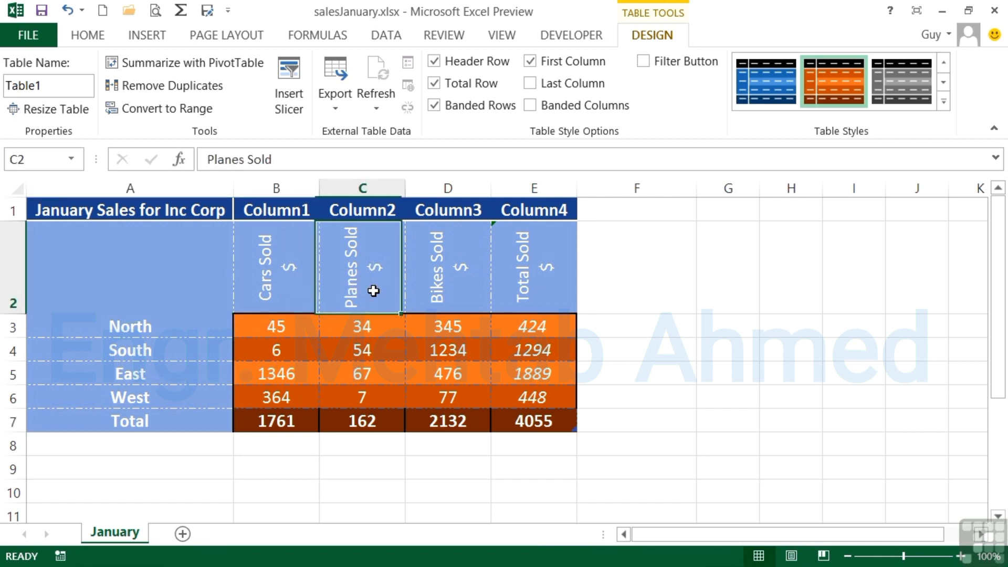
click(485, 292)
key(Right)
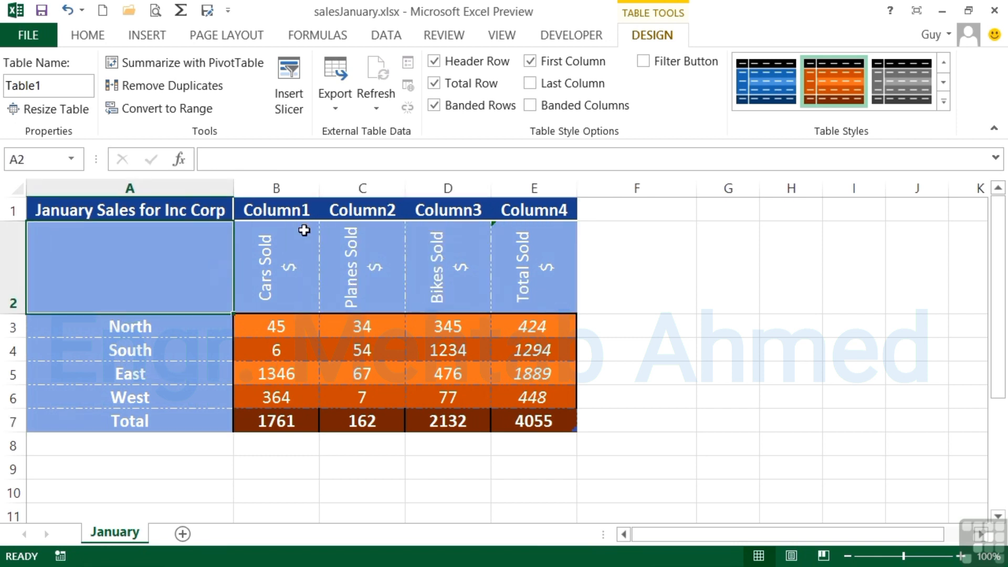
click(297, 211)
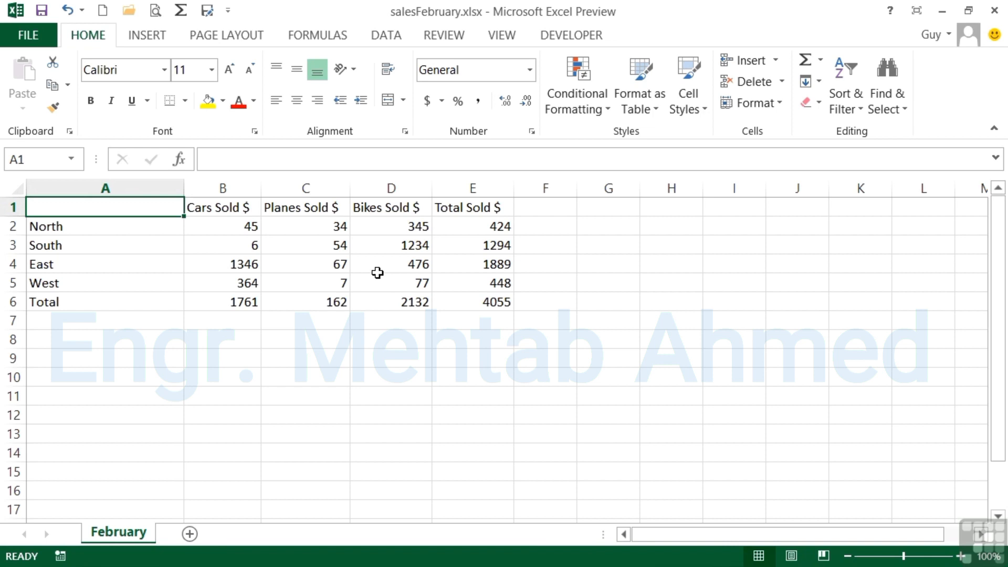
Format the February data range $A$1:$E$6 as a table with headers, using the dark green style with a black header
click(145, 245)
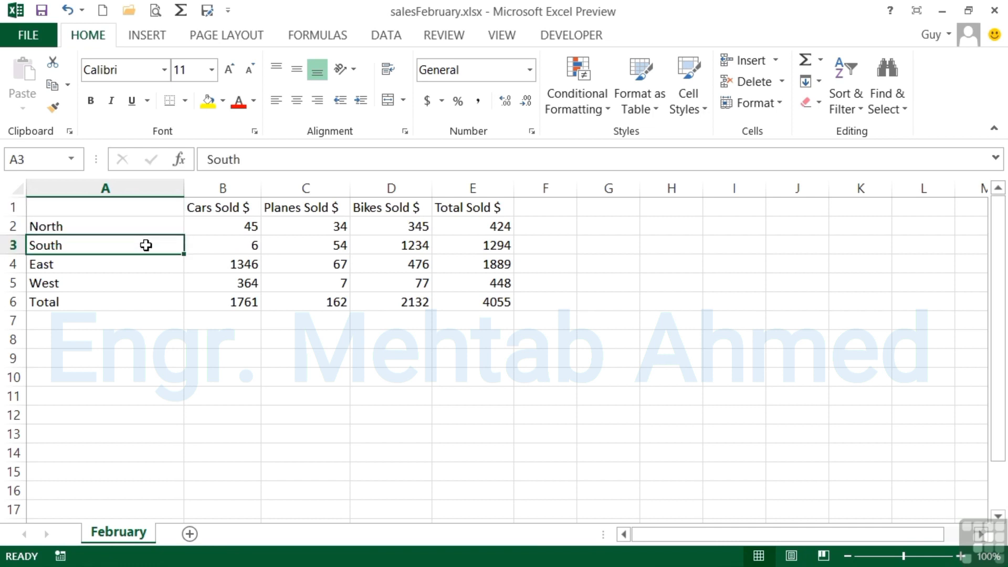
click(639, 113)
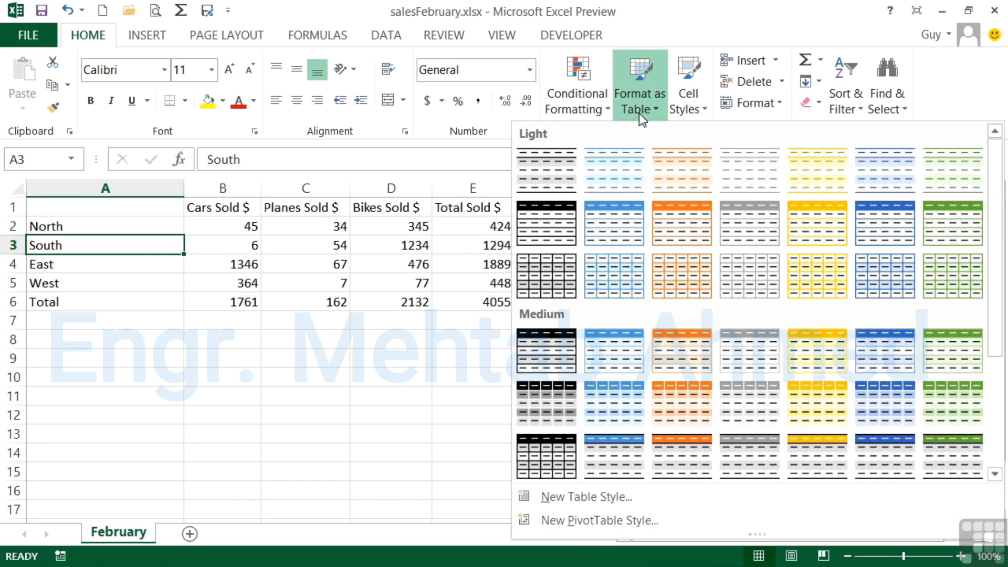
scroll(998, 321, down, 1)
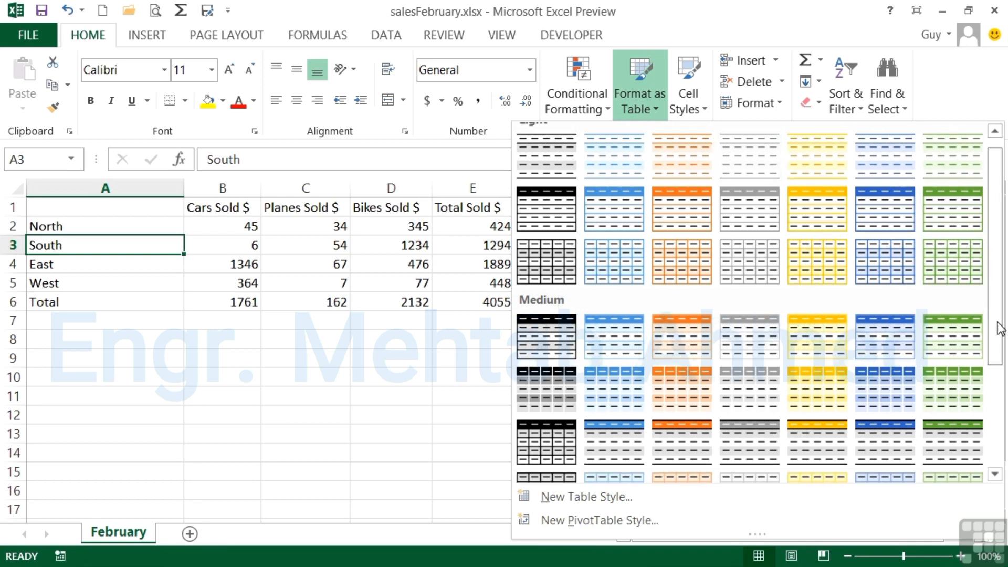
drag(1000, 328, 999, 423)
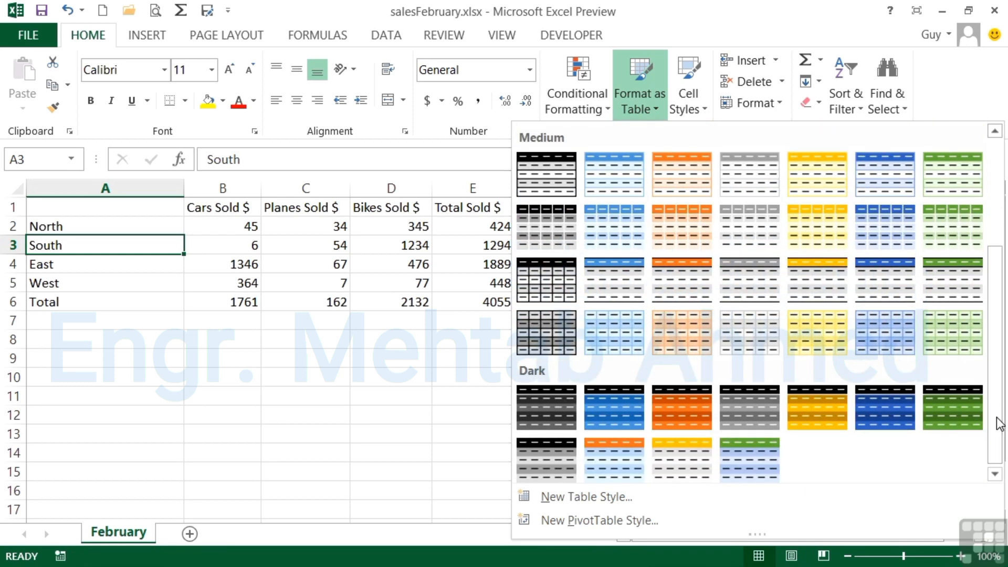
click(951, 423)
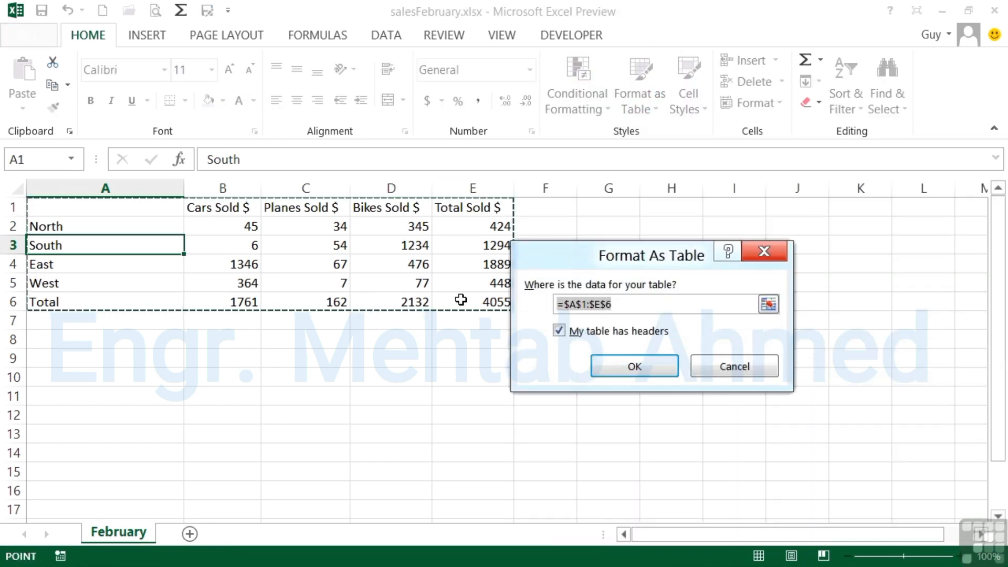
click(659, 370)
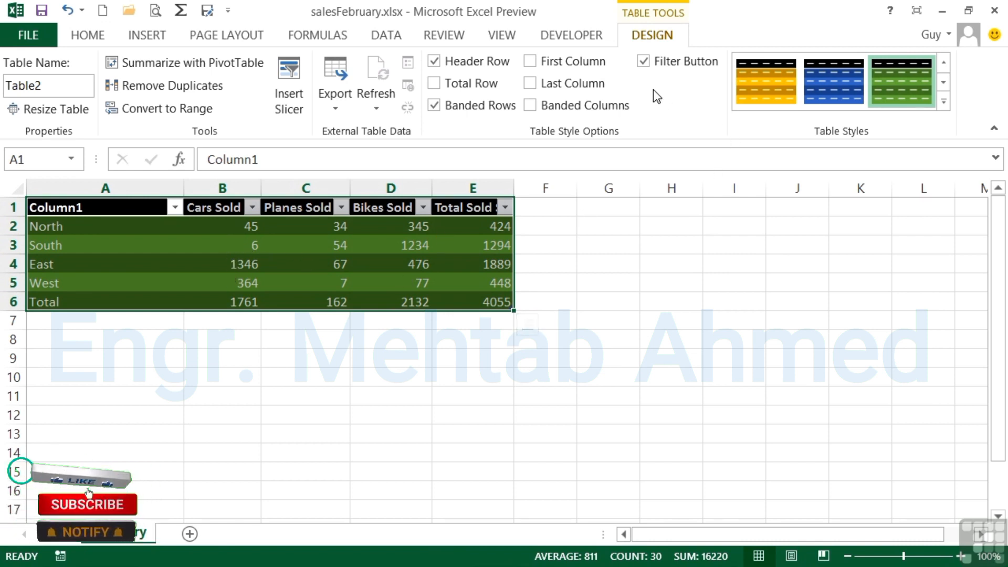
Hide the February table's filter buttons and, after trying a grey medium style, apply the medium style with a blue header and light blue banded rows
click(644, 62)
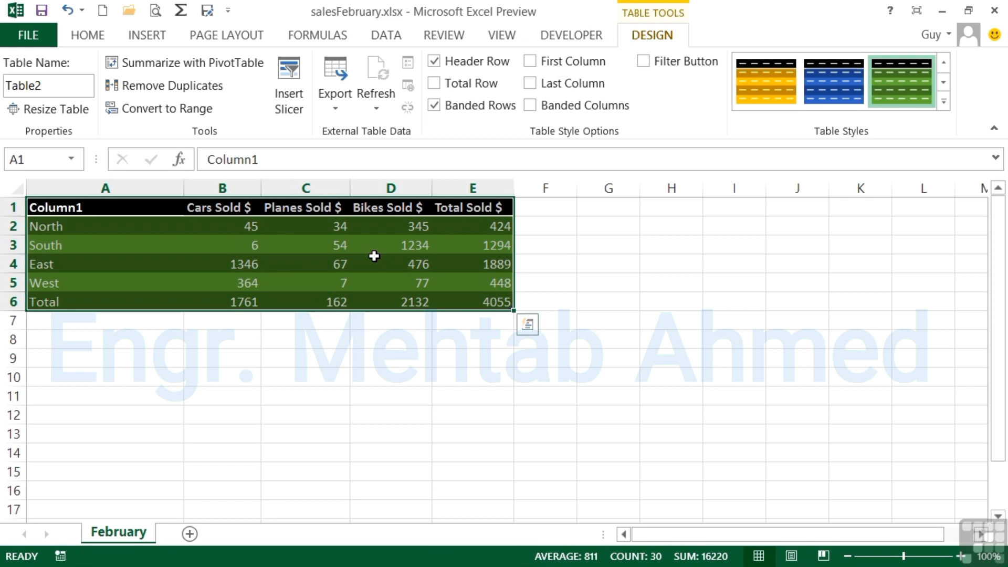
click(943, 103)
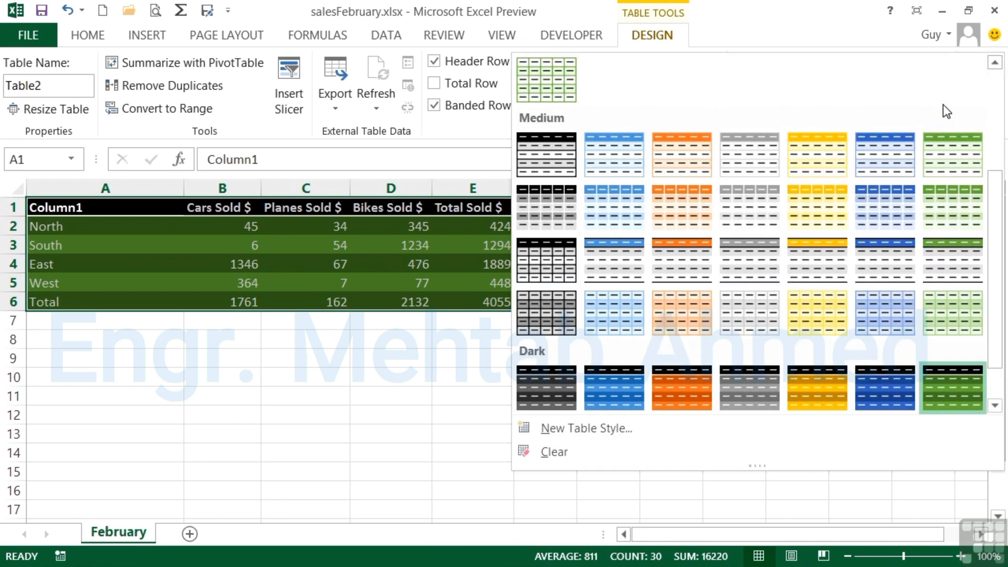
scroll(950, 210, down, 1)
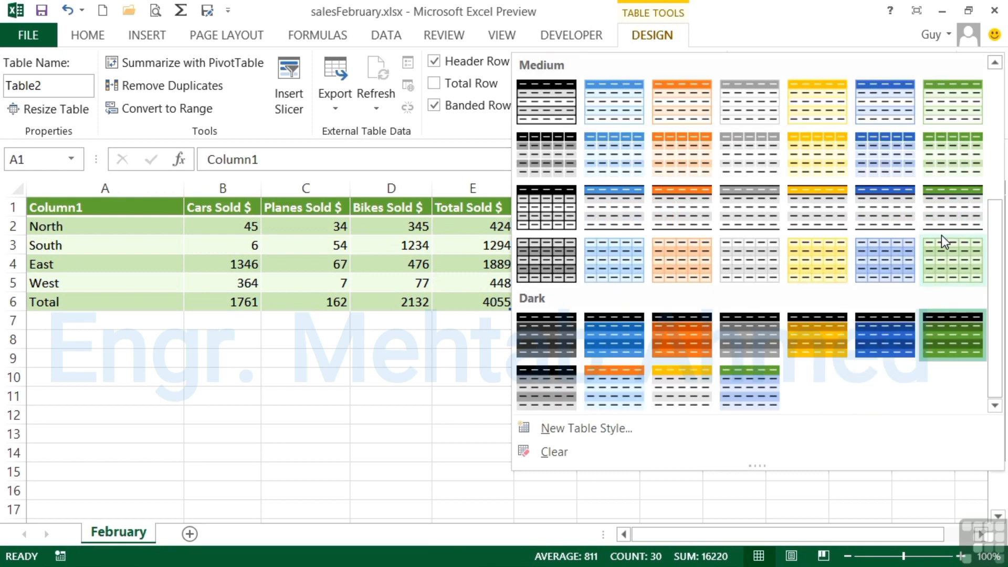
click(770, 258)
click(941, 106)
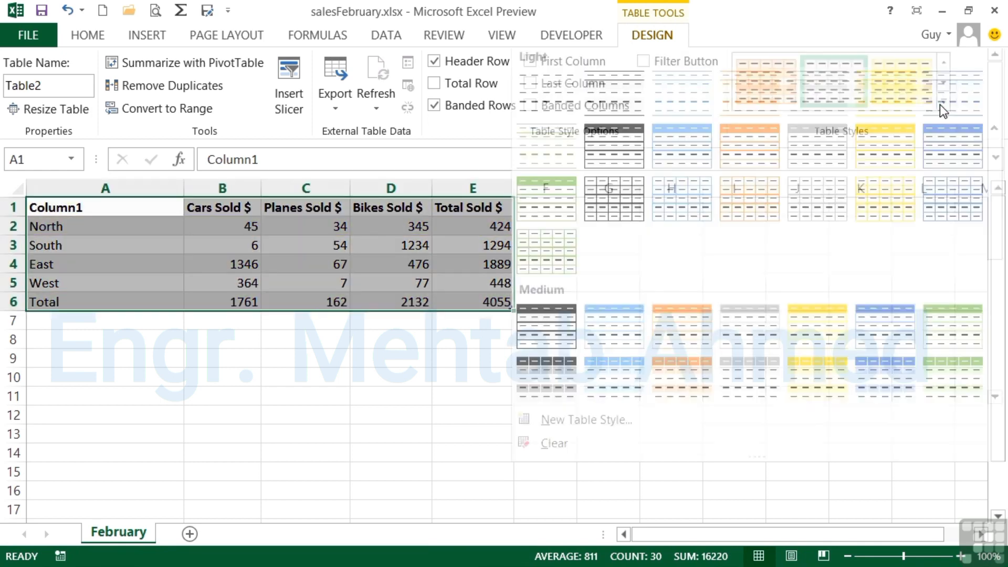
click(874, 241)
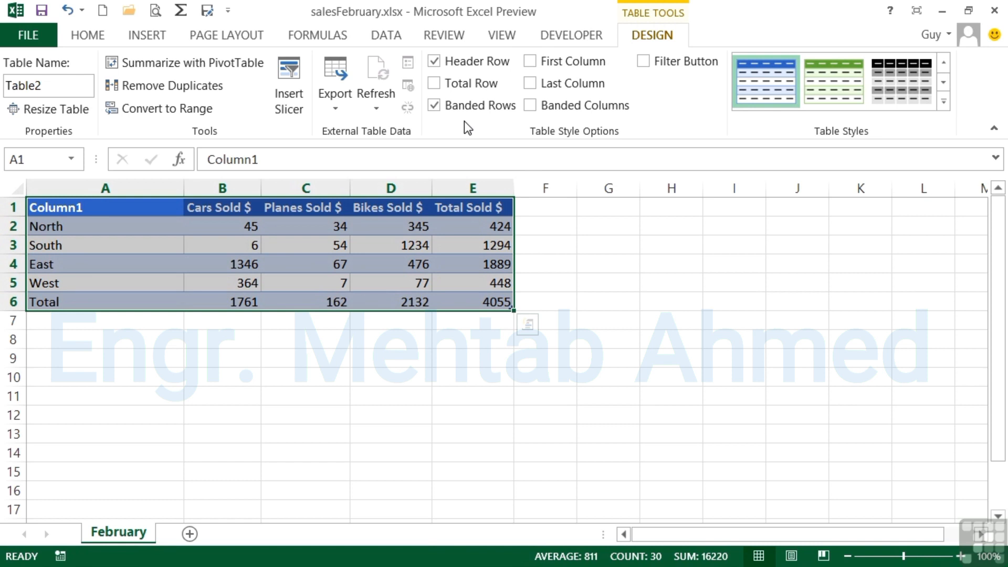
click(376, 109)
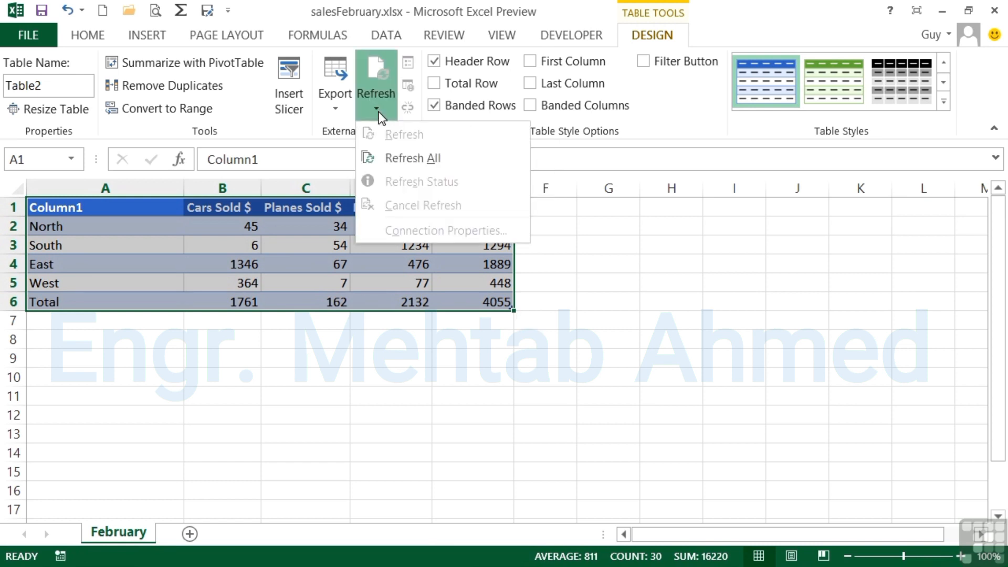
click(335, 109)
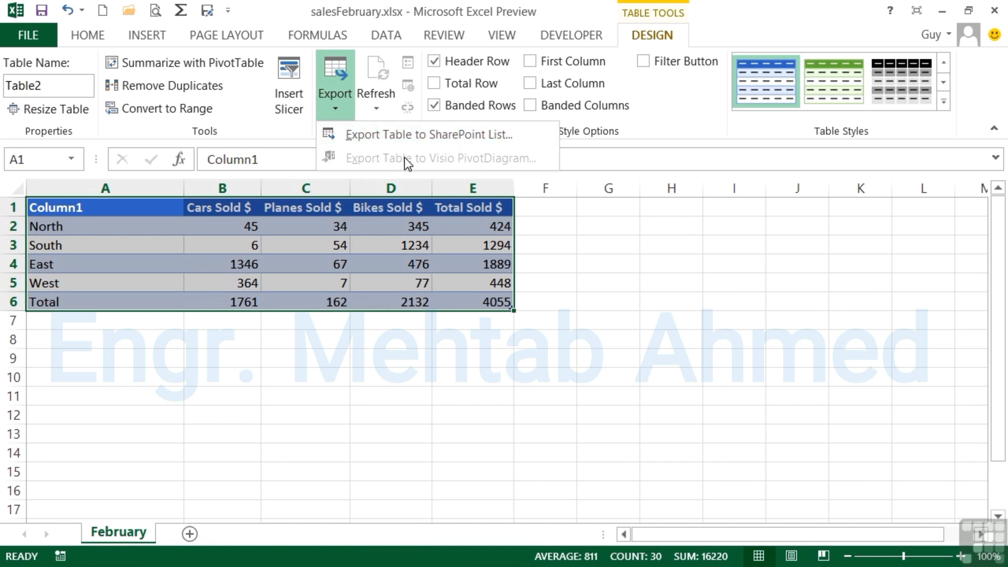
click(360, 116)
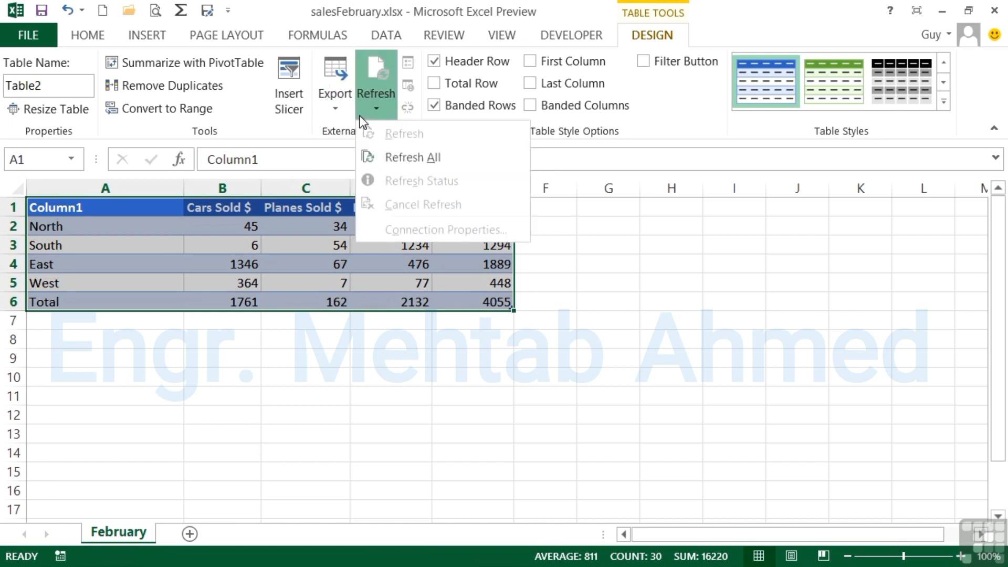
click(355, 124)
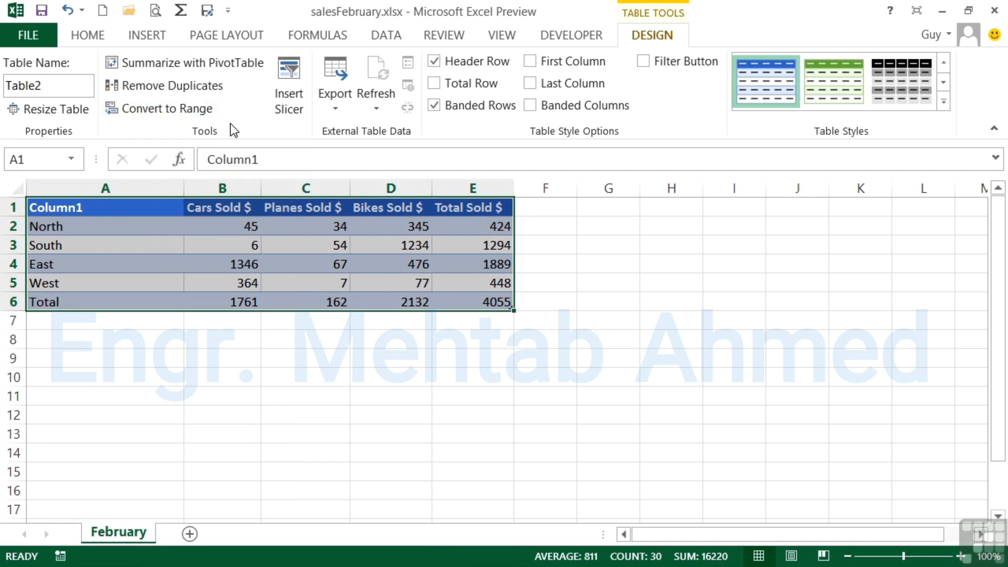
Open the February table's name for editing
click(55, 84)
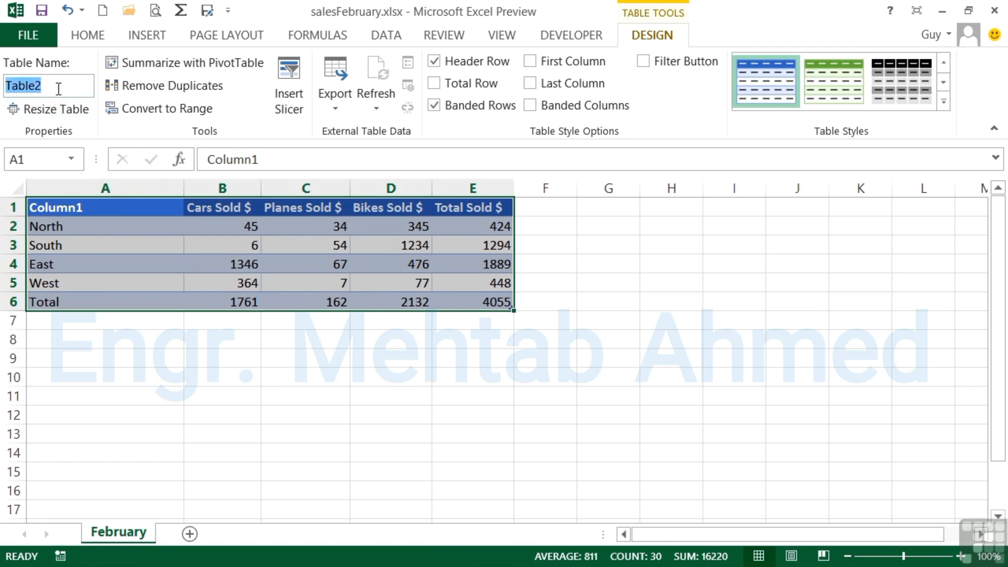